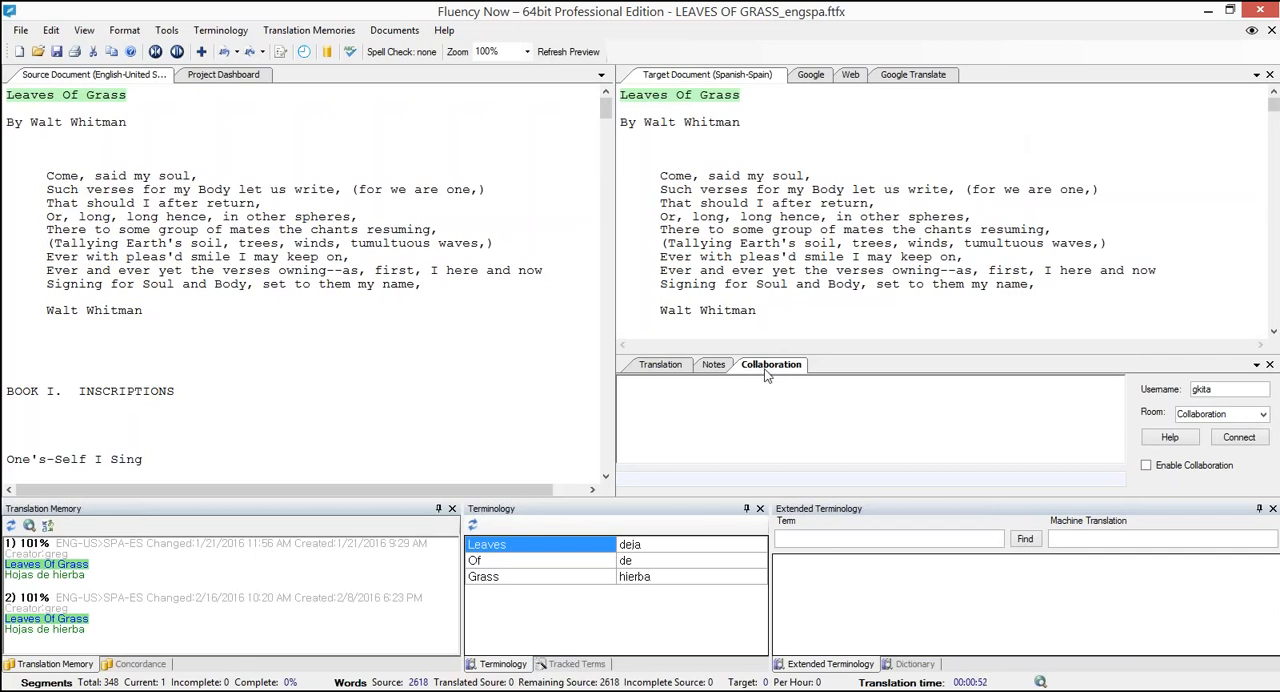
# - Connect to the "Collaboration" chat room with the existing username
pyautogui.click(655, 365)
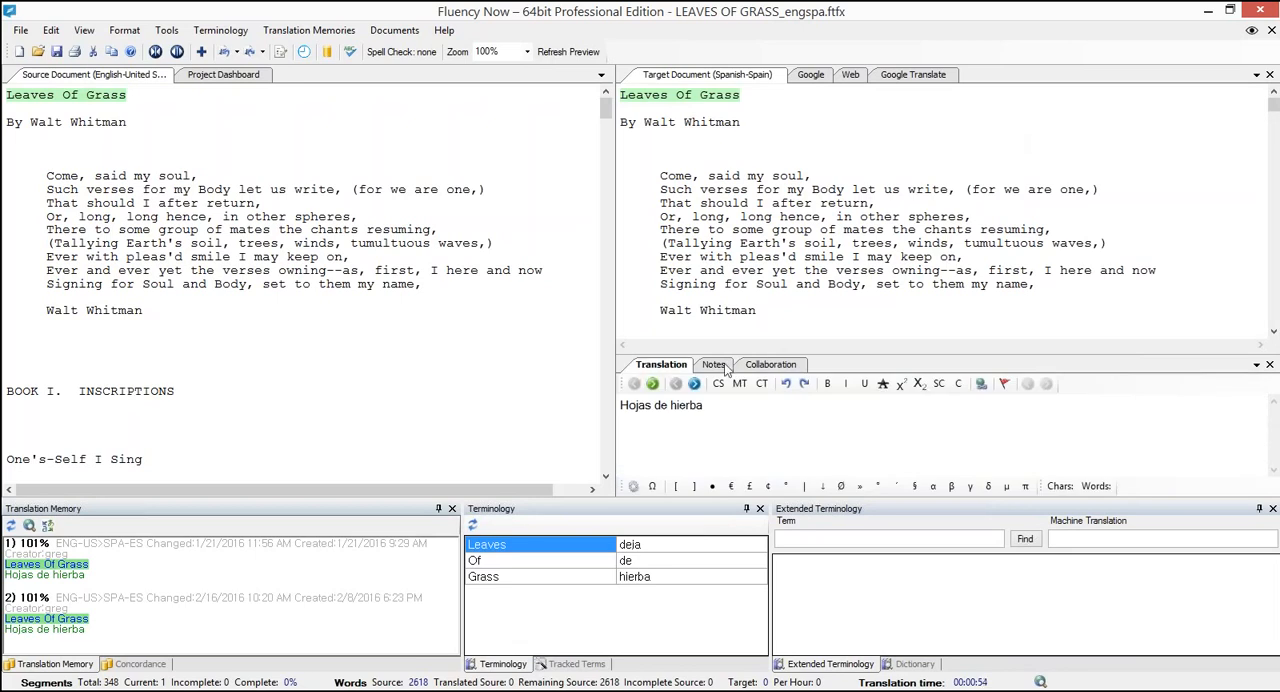
pyautogui.click(757, 366)
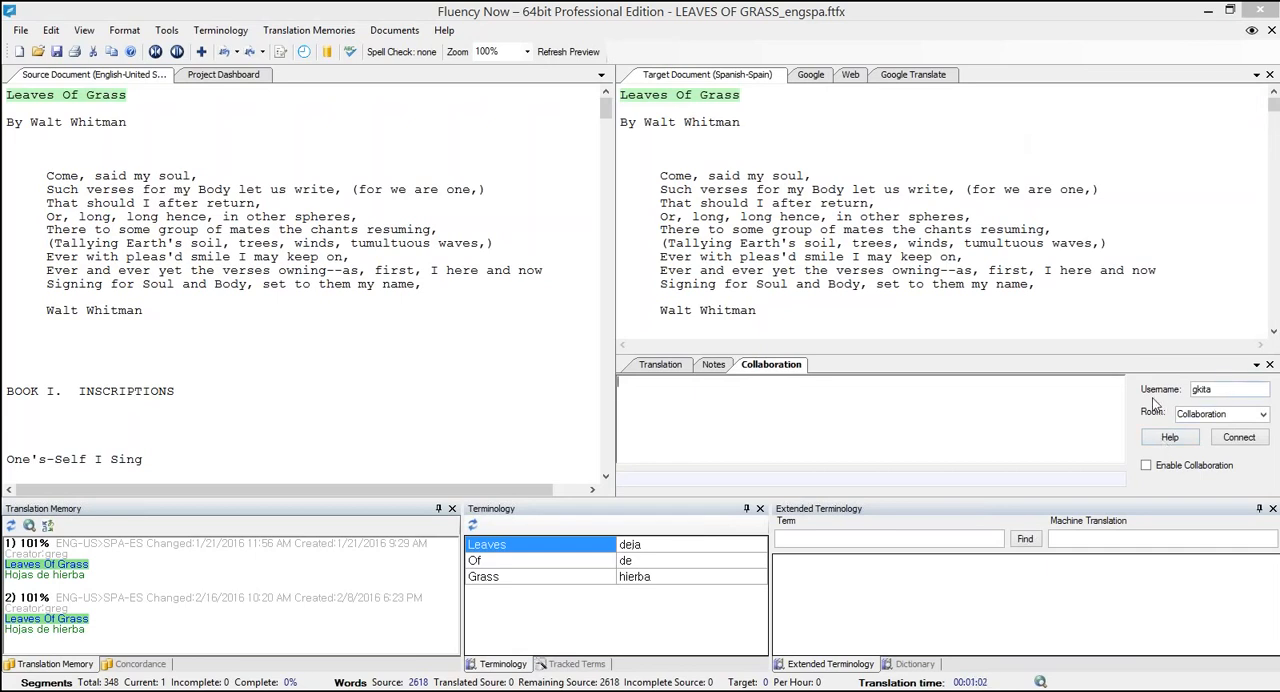
pyautogui.doubleClick(1222, 389)
pyautogui.click(1226, 389)
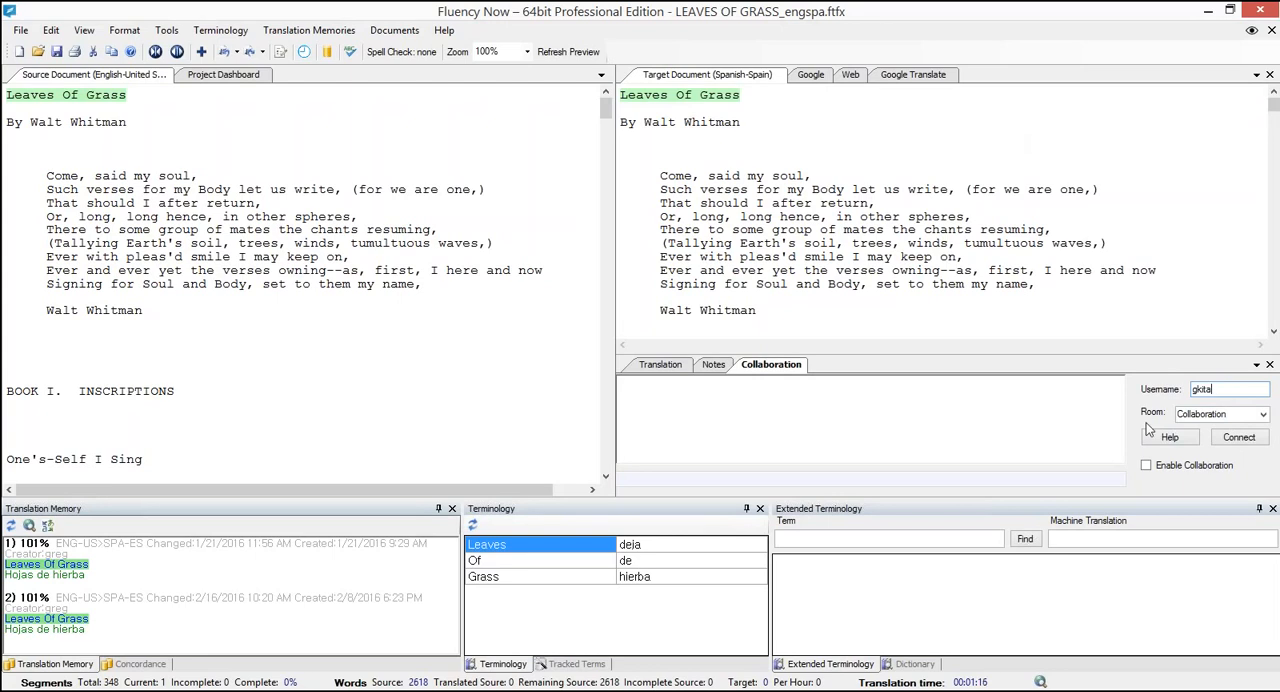
pyautogui.click(1263, 415)
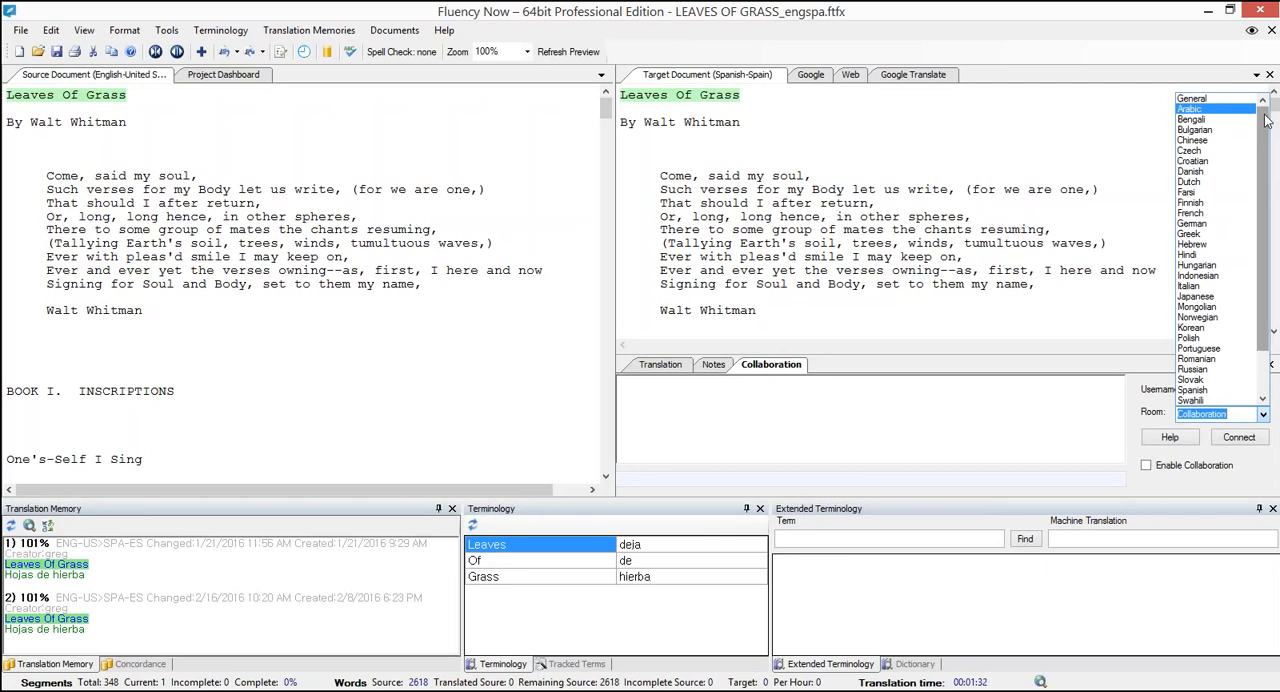
pyautogui.click(1079, 399)
pyautogui.click(1234, 412)
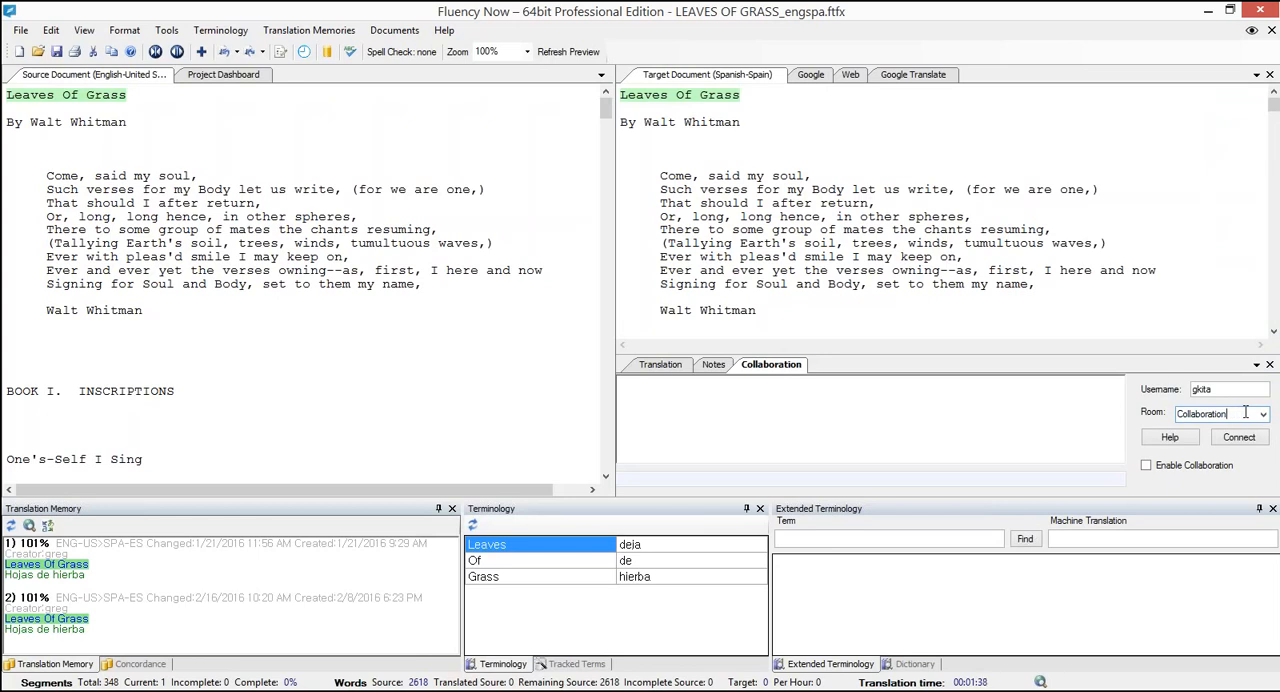
pyautogui.moveTo(1227, 413); pyautogui.dragTo(1175, 417)
pyautogui.click(1236, 415)
pyautogui.click(1259, 443)
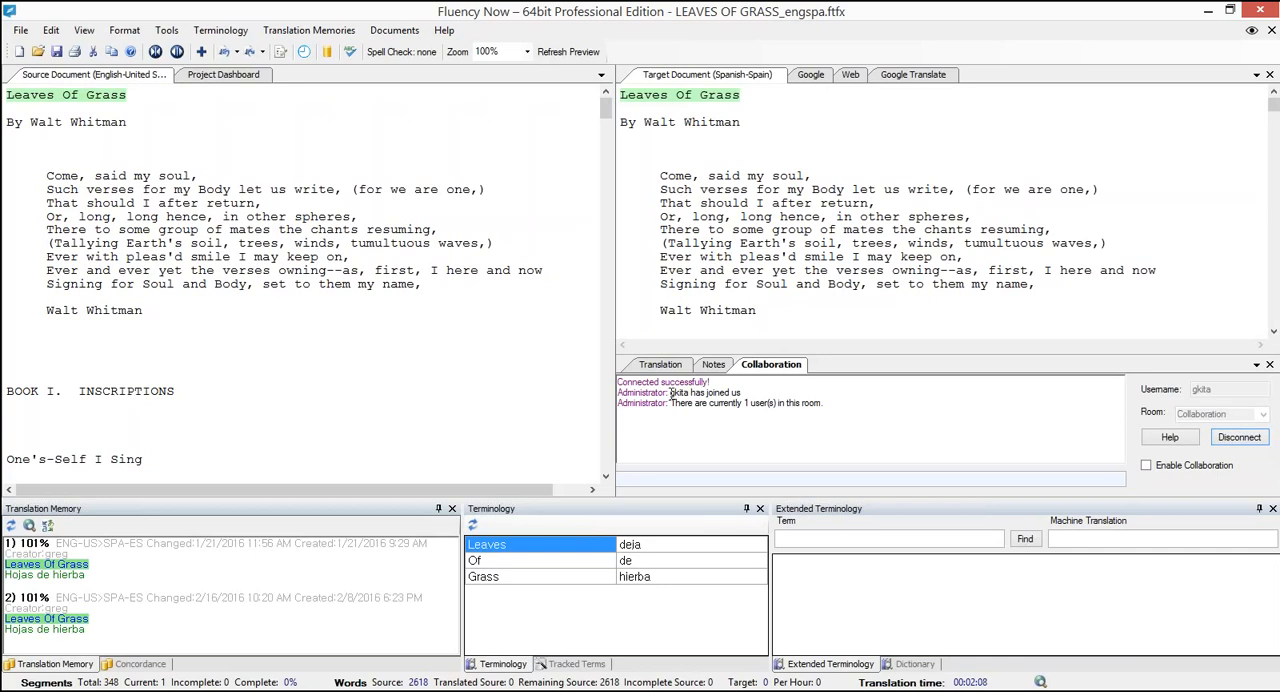
# - Send a chat message to the room saying "Hello" followed by the collaborator's first name
pyautogui.moveTo(670, 394); pyautogui.dragTo(692, 393)
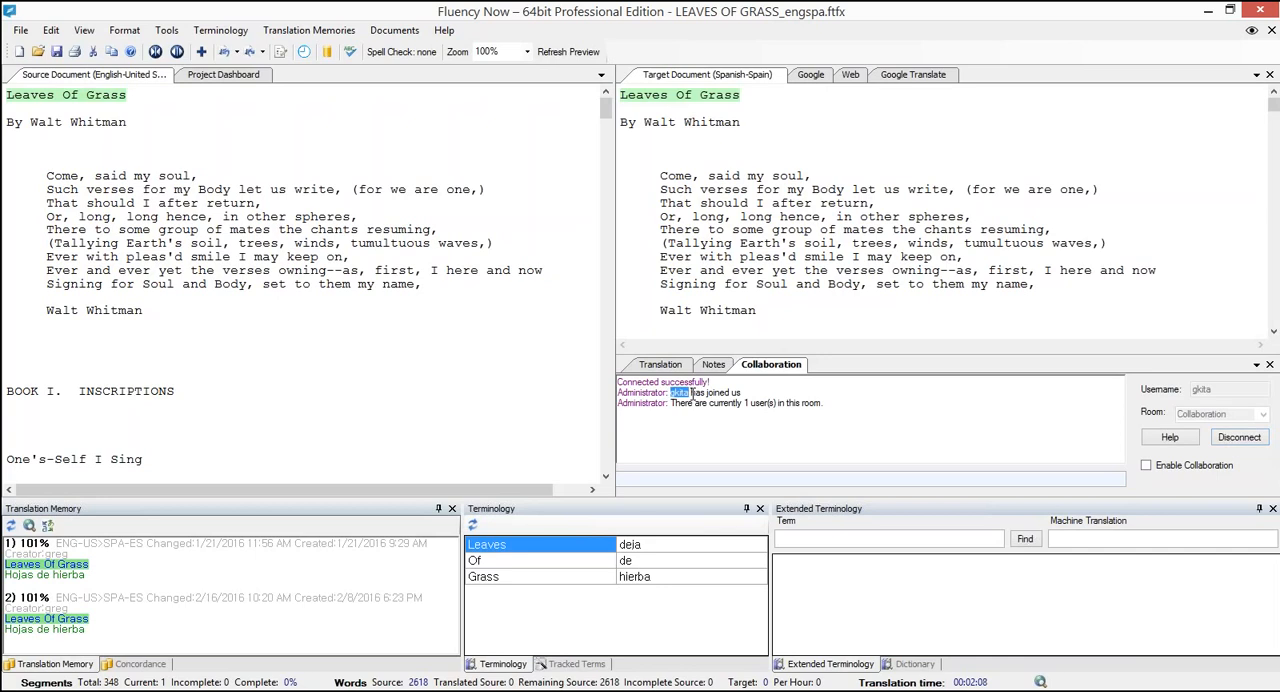
pyautogui.click(767, 407)
pyautogui.moveTo(672, 403); pyautogui.dragTo(840, 398)
pyautogui.click(840, 398)
pyautogui.click(726, 478)
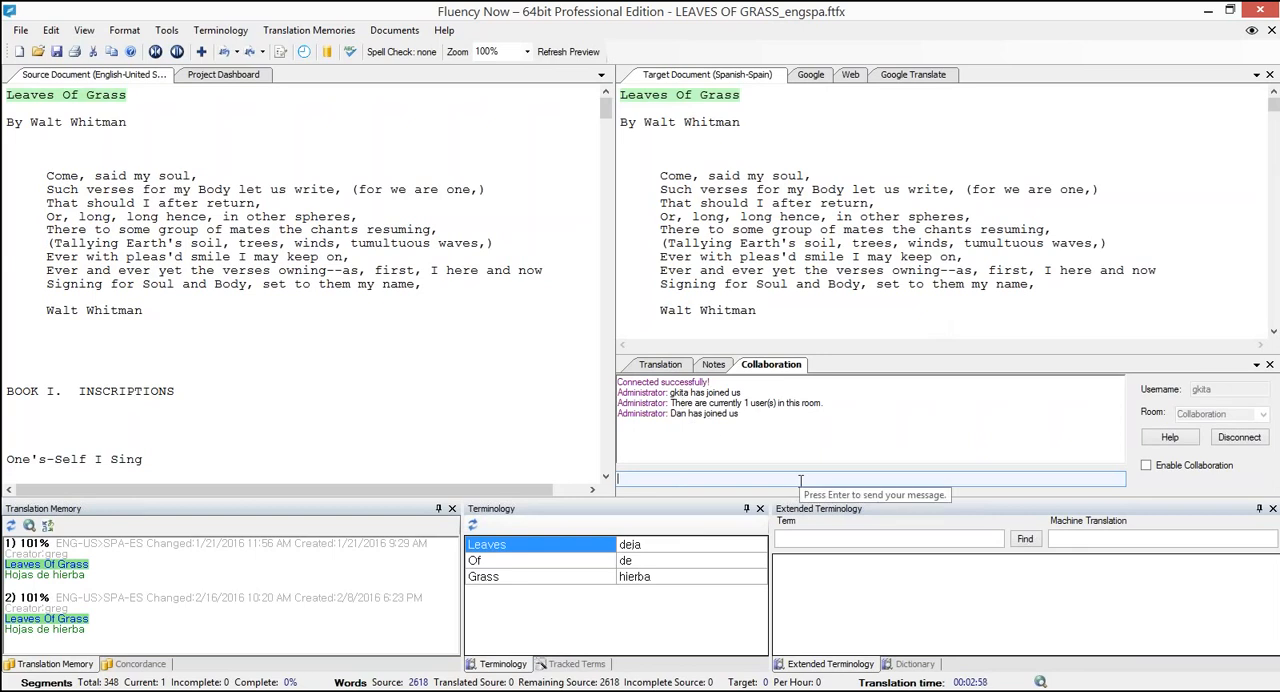
pyautogui.write('Hello Dan')
pyautogui.press('Return')
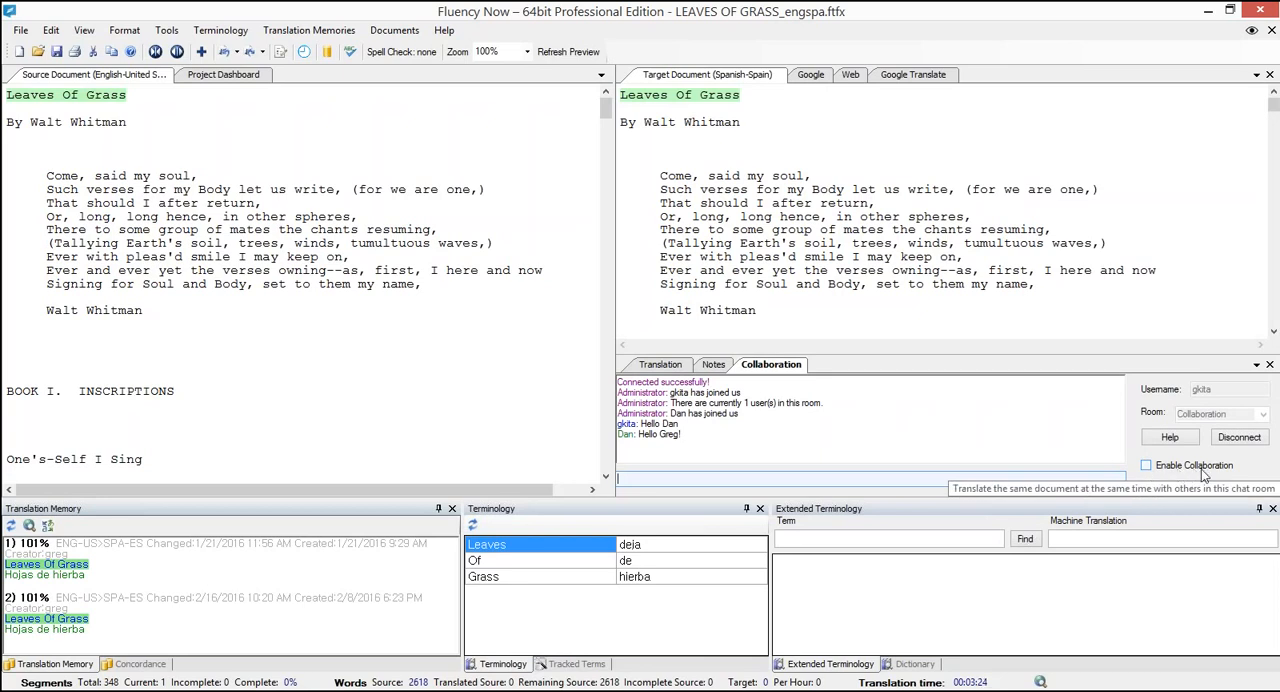
# - Enable collaboration as the master translator, sharing the current document with everyone in the group
pyautogui.click(1148, 468)
pyautogui.moveTo(294, 110); pyautogui.dragTo(648, 134)
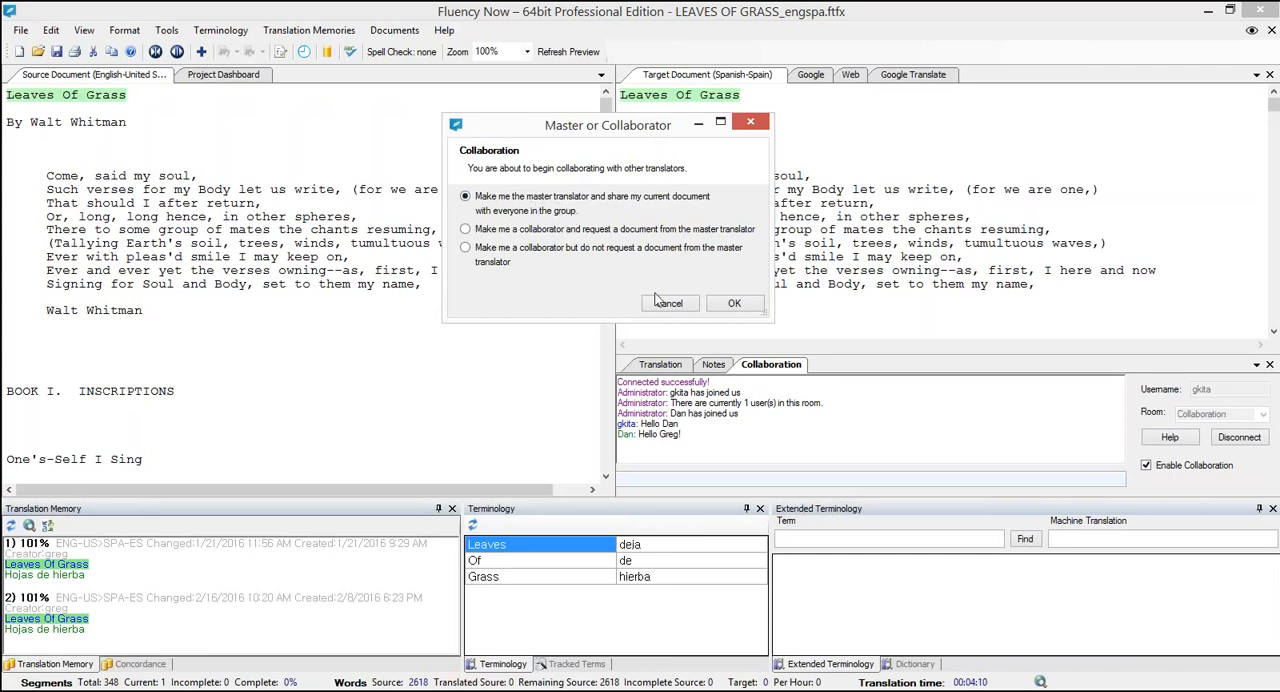
pyautogui.click(734, 303)
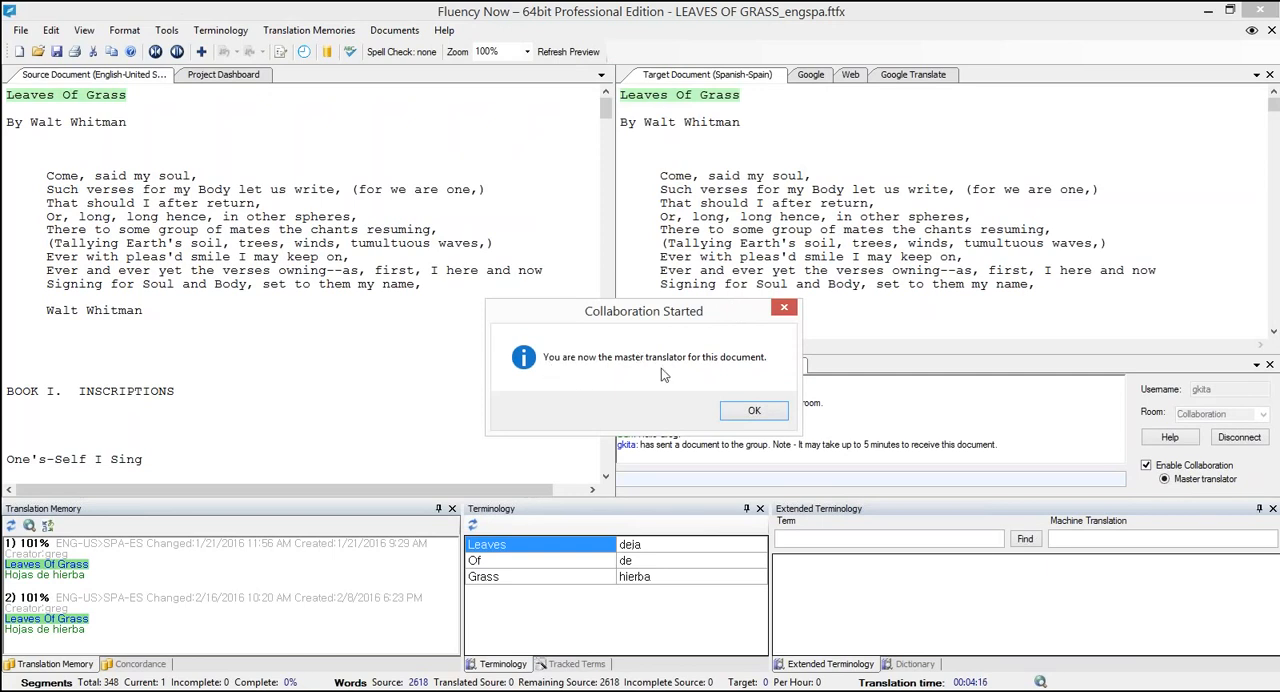
pyautogui.click(754, 411)
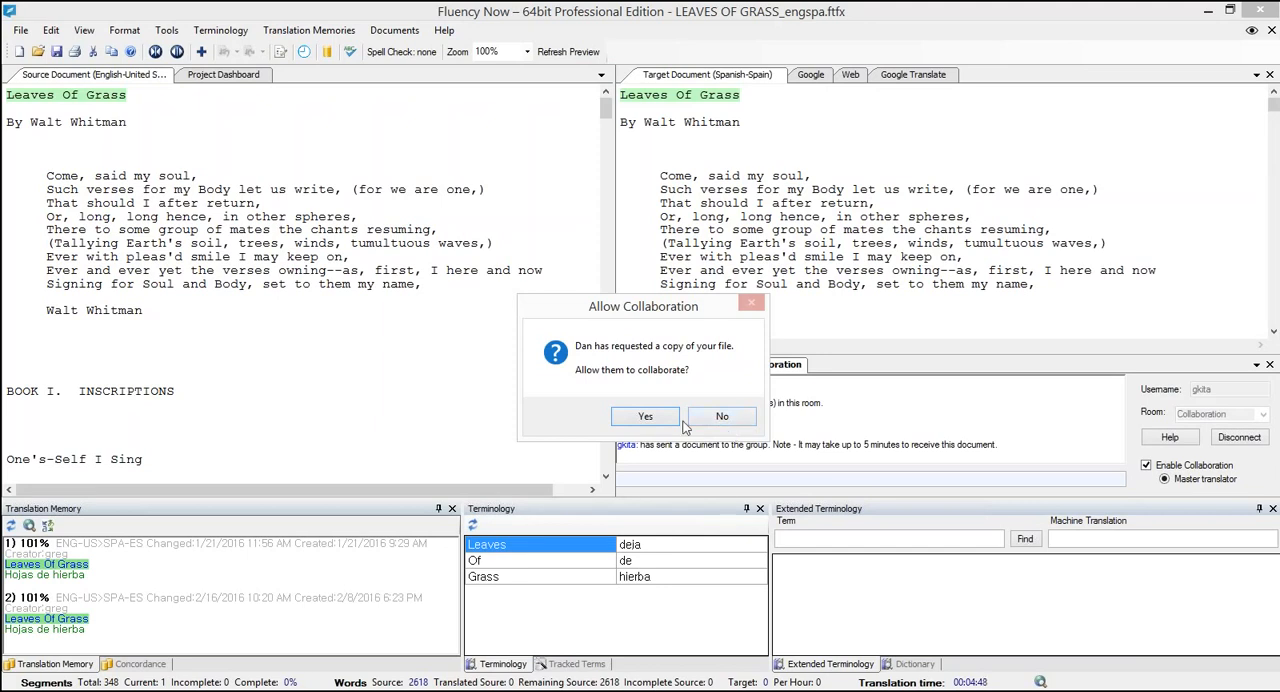
# - Allow the collaborator's request for a copy of the file and accept their "Hojas de hierba" change to the current segment
pyautogui.click(645, 416)
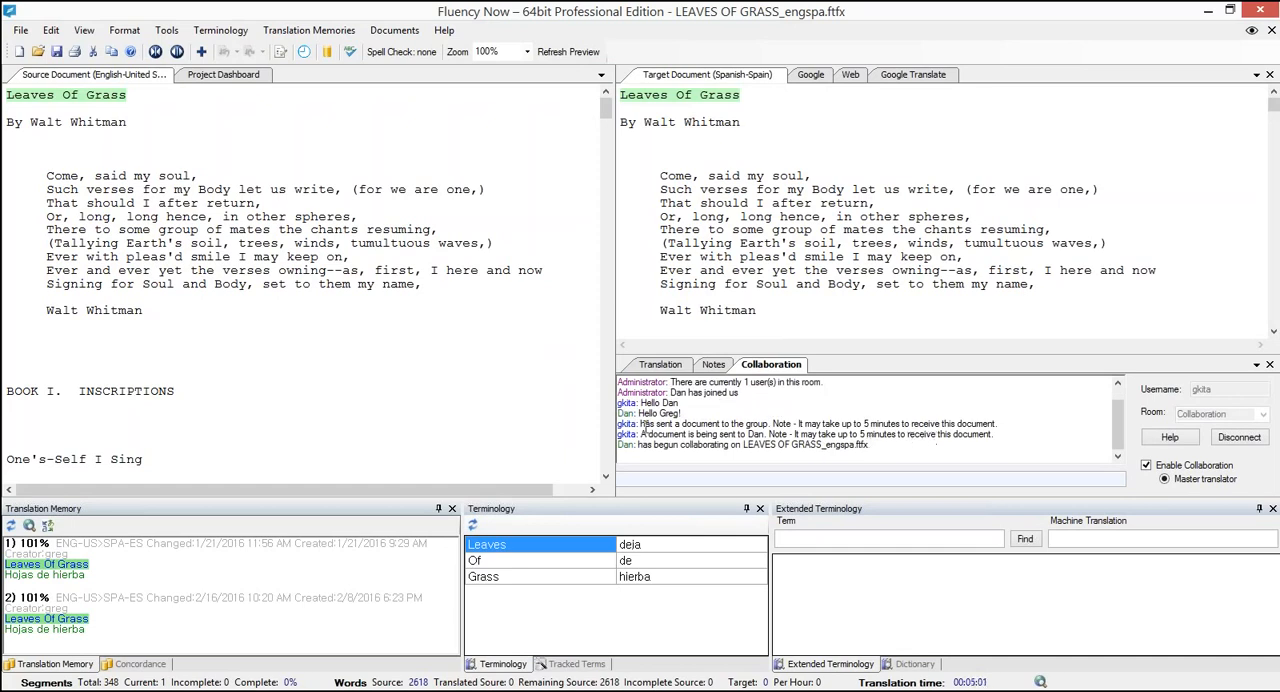
pyautogui.moveTo(648, 445); pyautogui.dragTo(770, 445)
pyautogui.click(770, 445)
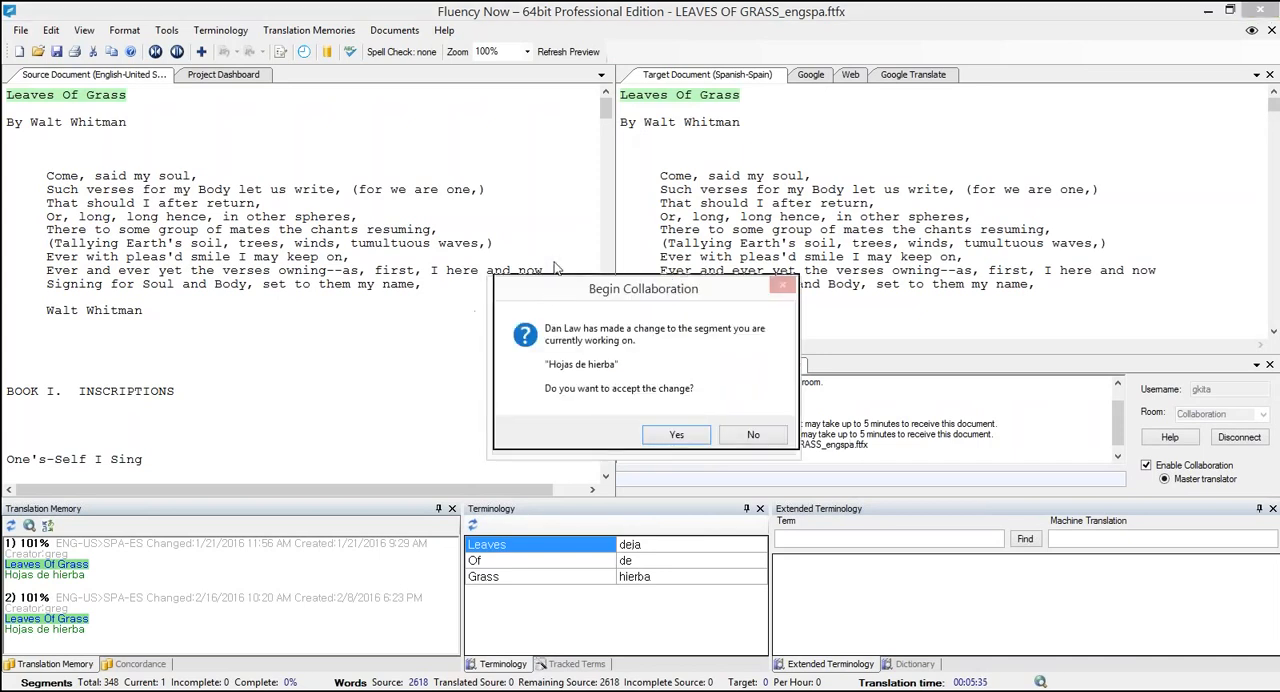
pyautogui.moveTo(557, 289); pyautogui.dragTo(557, 124)
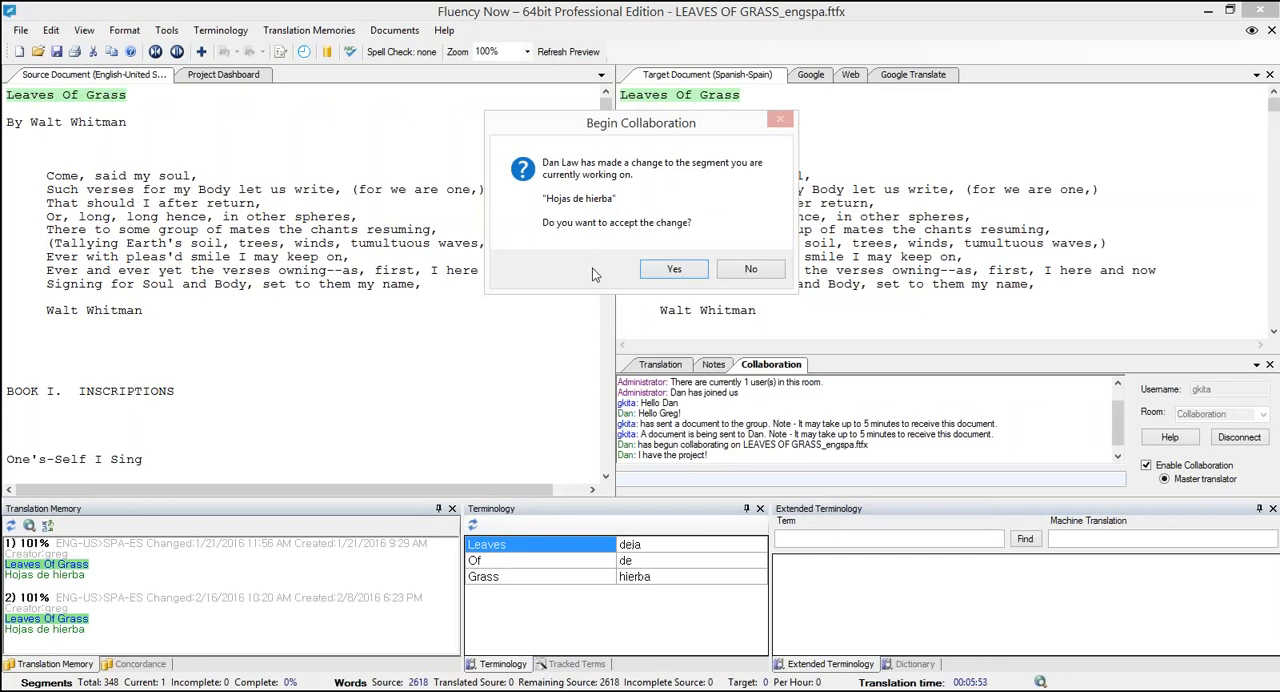
pyautogui.click(686, 272)
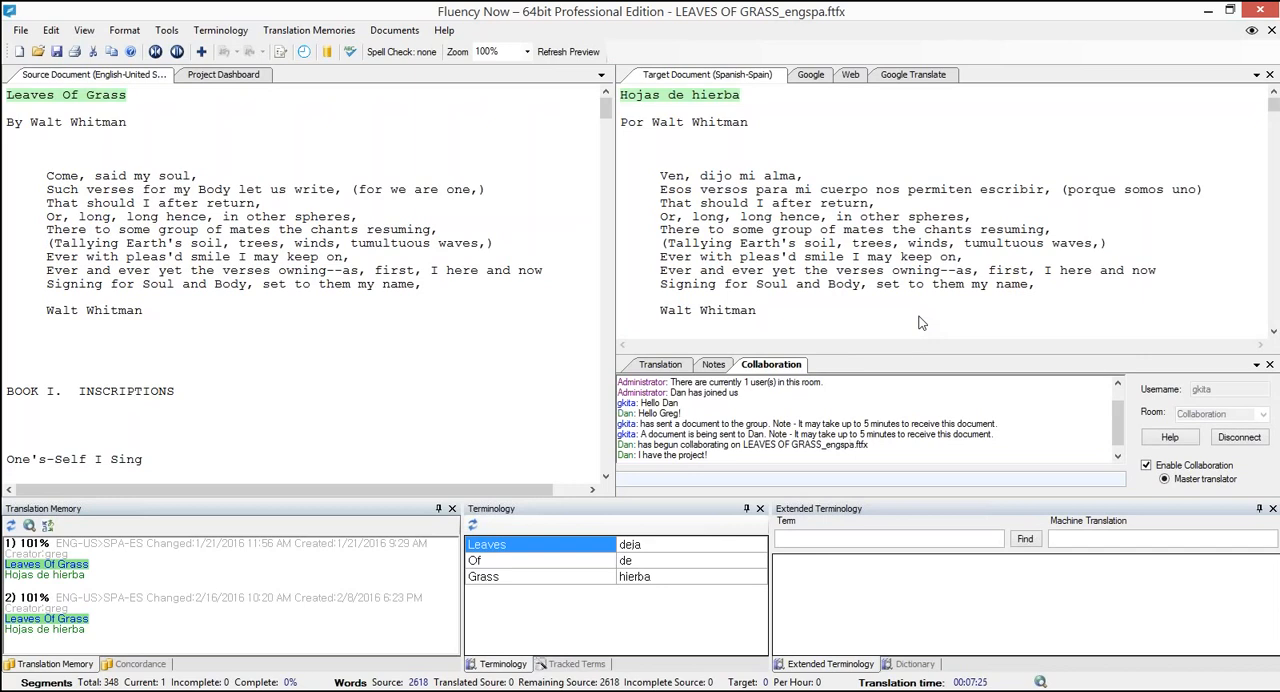
# - Enlarge the collaboration area and send the file LEAVES OF GRASS.docx to the collaborator, entering their username as recipient
pyautogui.moveTo(901, 349); pyautogui.dragTo(901, 317)
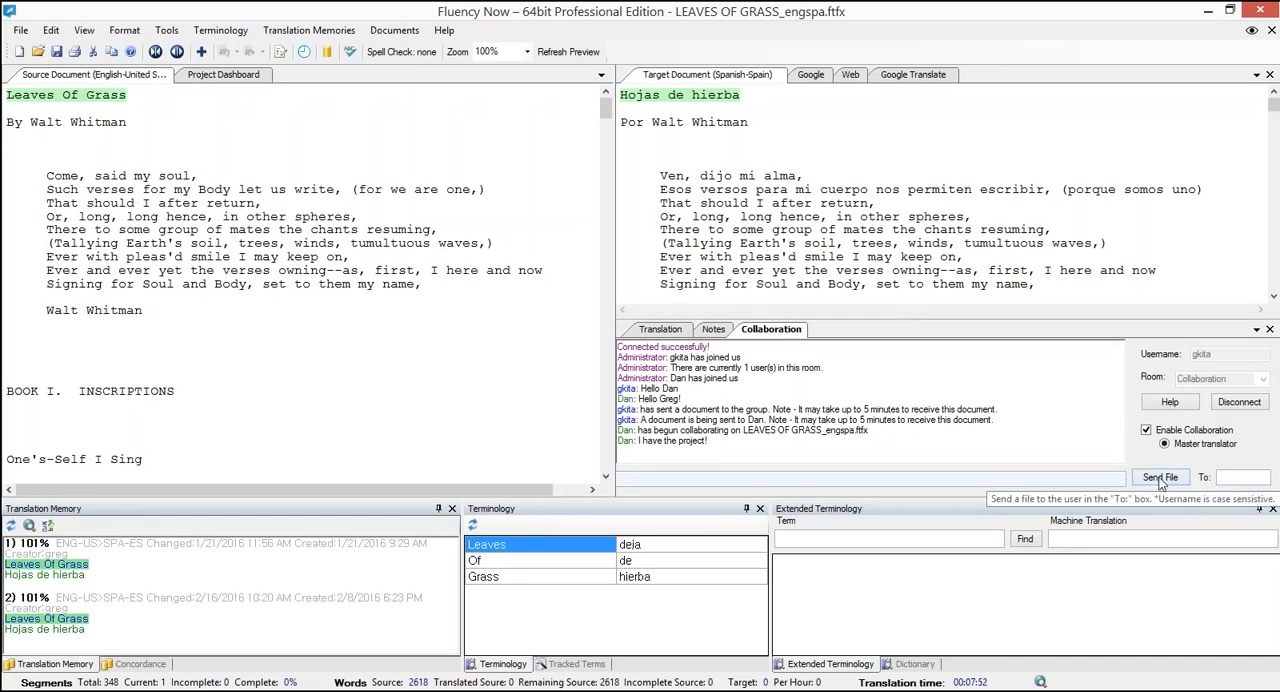
pyautogui.click(1219, 477)
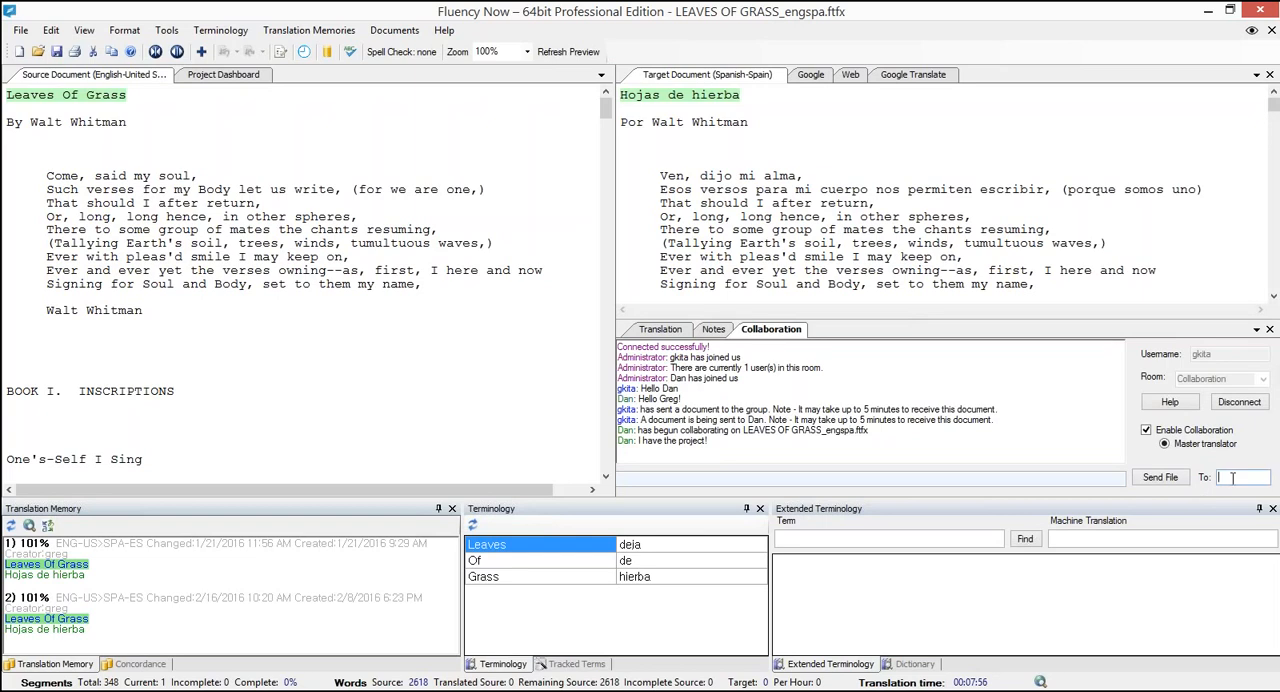
pyautogui.write('Dan')
pyautogui.click(1152, 483)
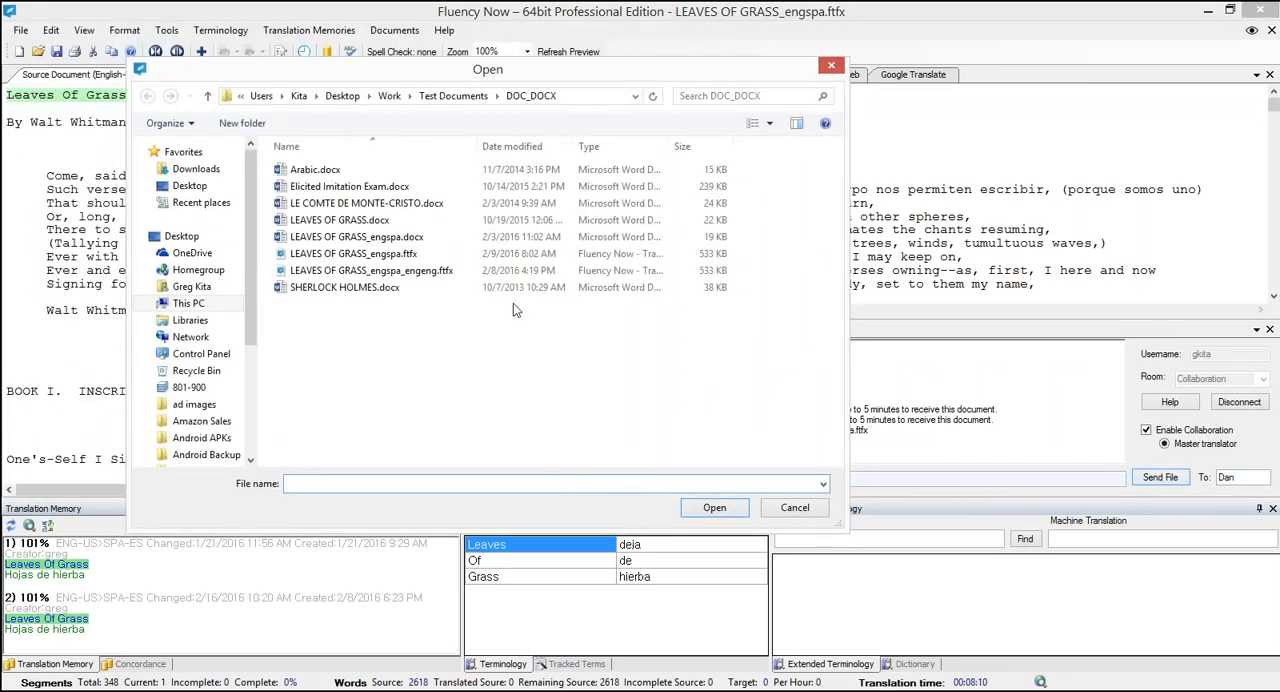
pyautogui.click(330, 220)
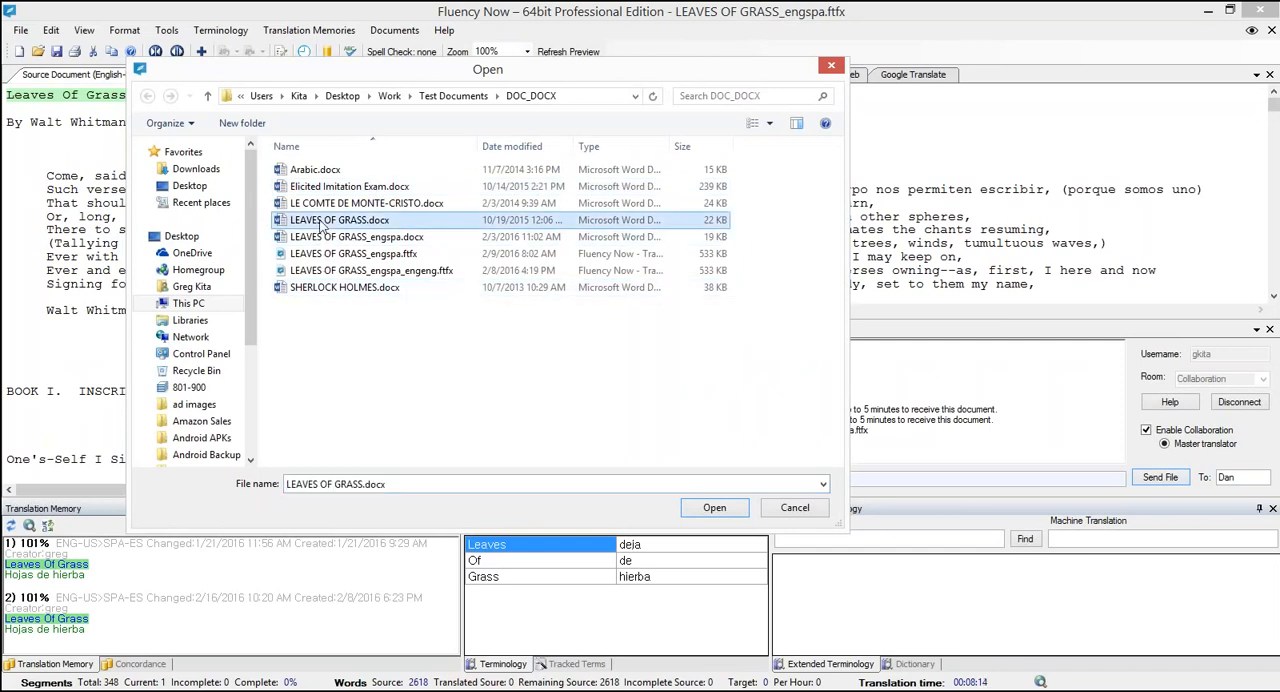
pyautogui.click(712, 508)
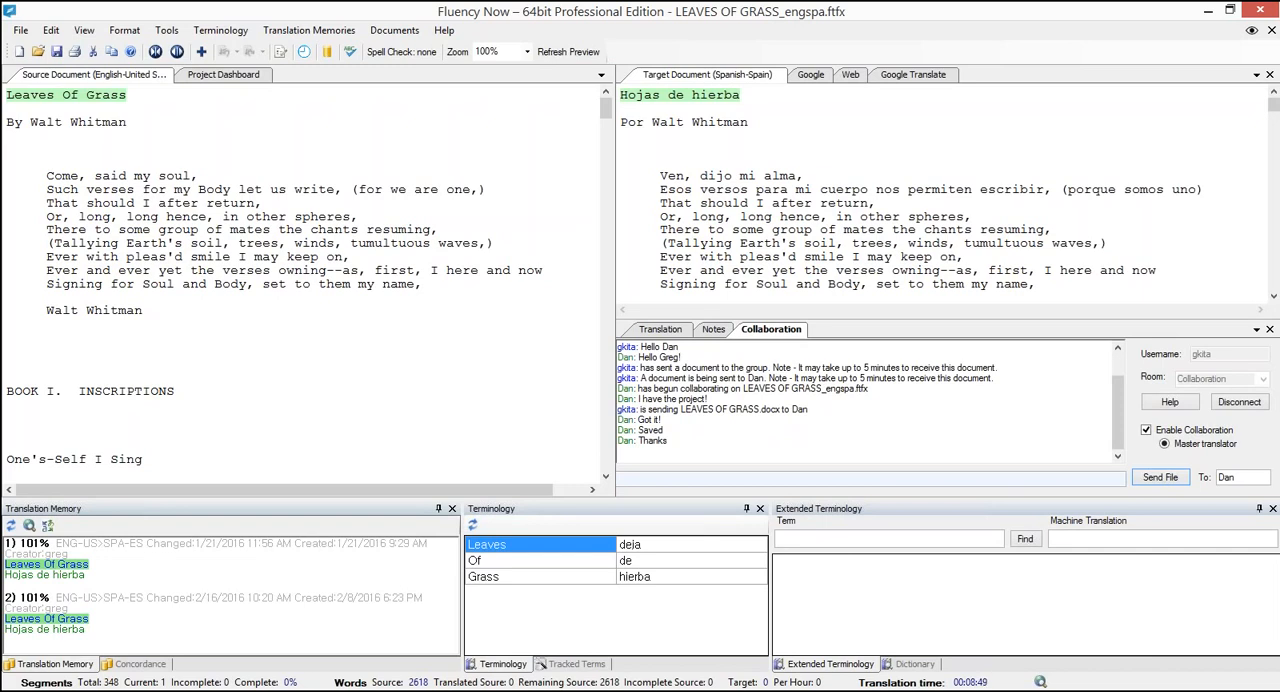
# - Disconnect from the collaboration room and dismiss the notice that collaboration has stopped
pyautogui.click(1240, 404)
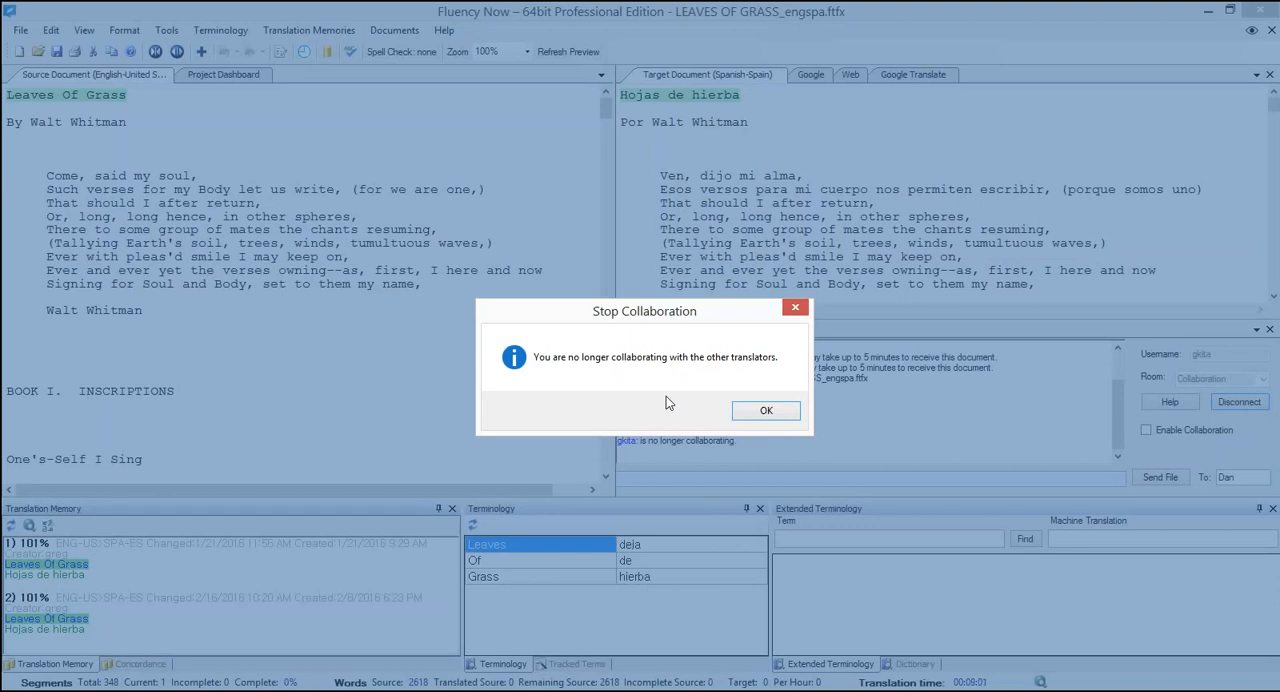
pyautogui.click(760, 411)
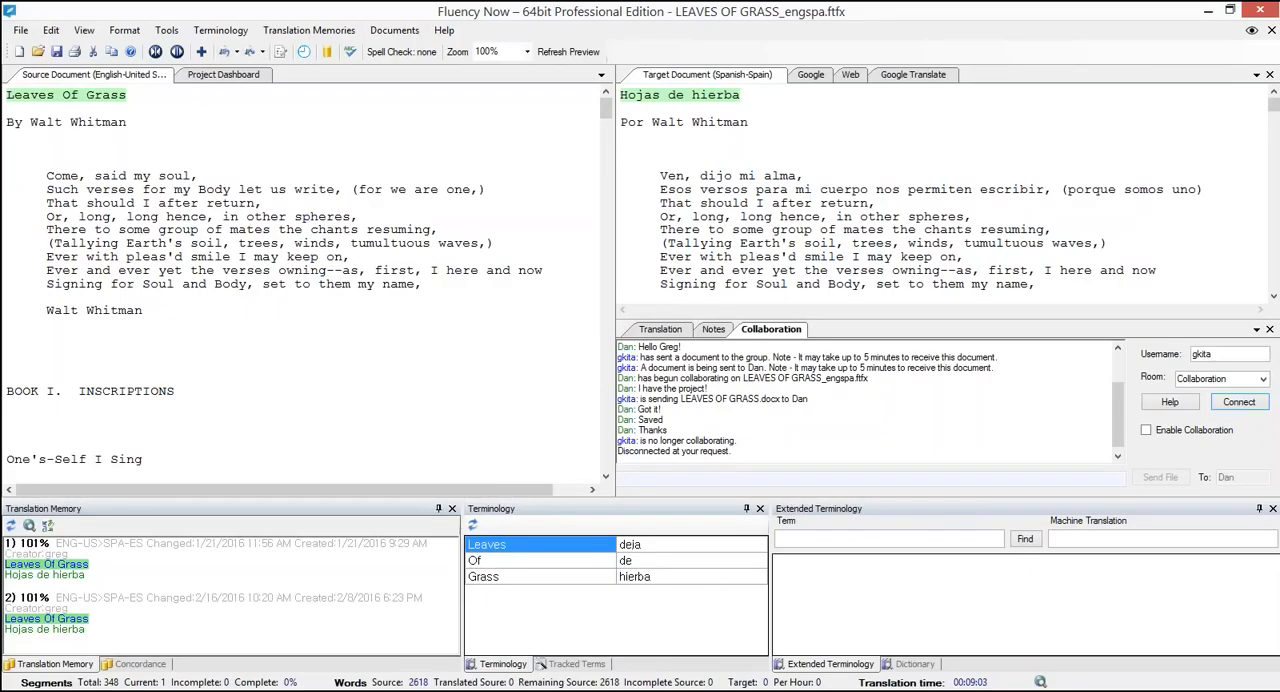